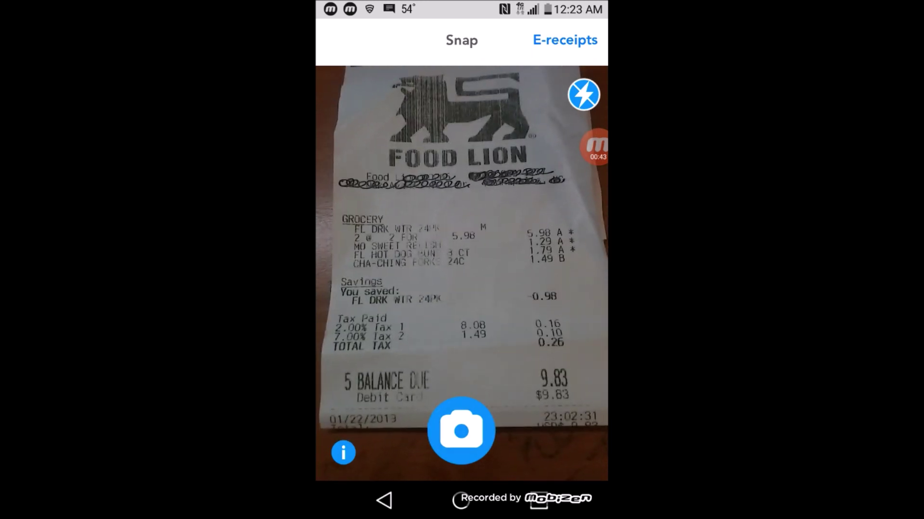
# Step: Snap a photo of the Food Lion grocery receipt
pyautogui.click(461, 431)
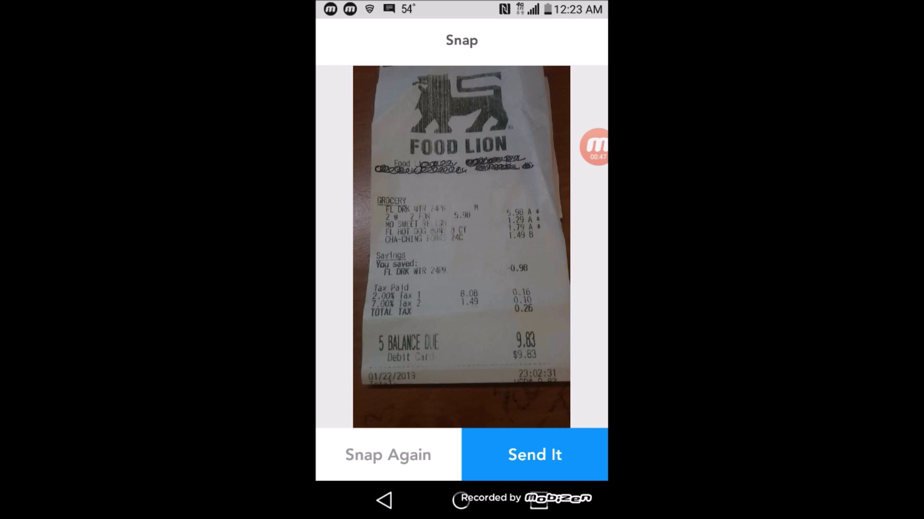
# Step: Send the Food Lion receipt photo, then photograph the QuikTrip receipt
pyautogui.click(534, 455)
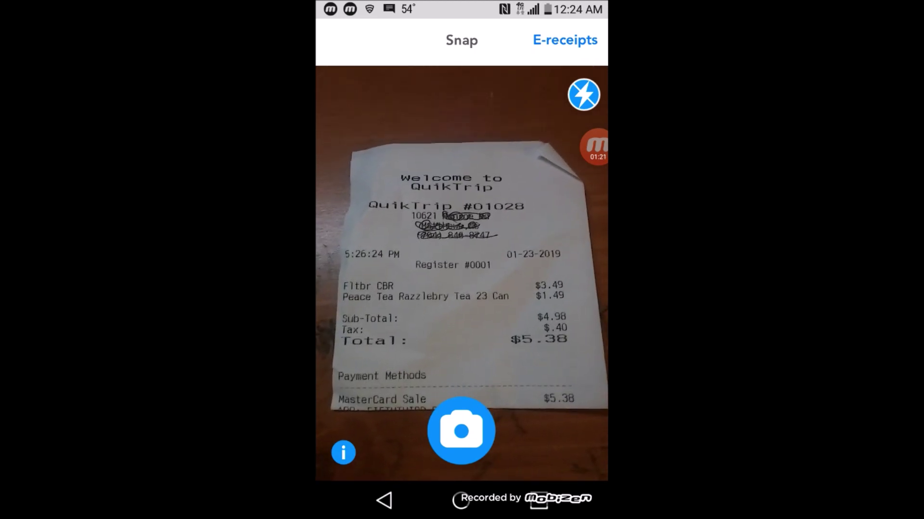
pyautogui.click(461, 430)
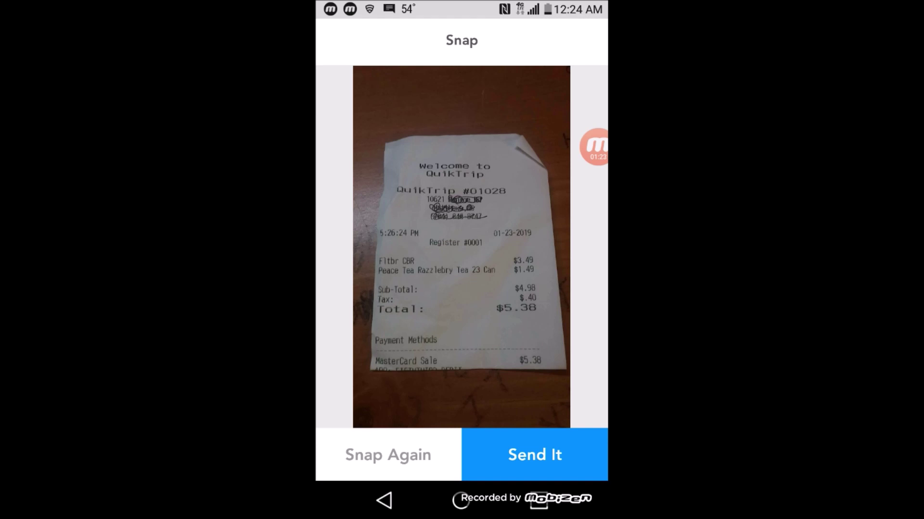
# Step: Send the QuikTrip receipt and view the rewards catalog showing 150 points
pyautogui.click(535, 456)
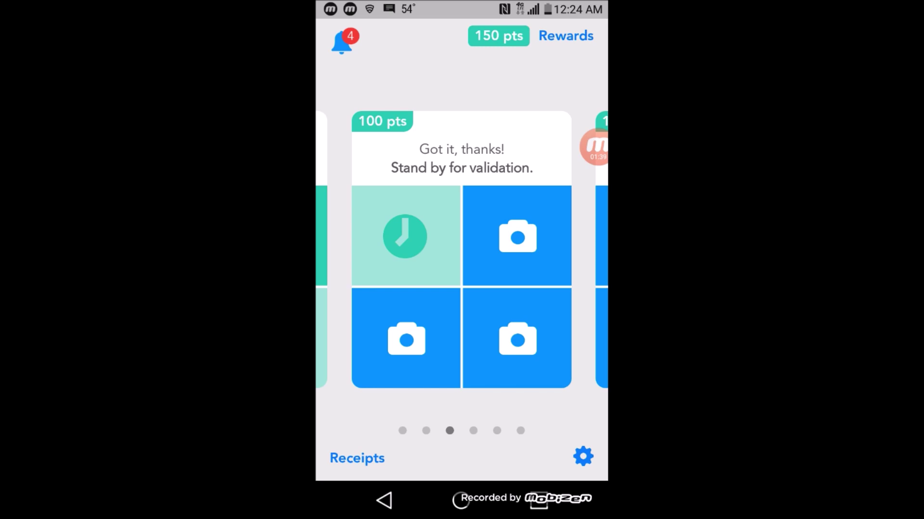
pyautogui.click(566, 36)
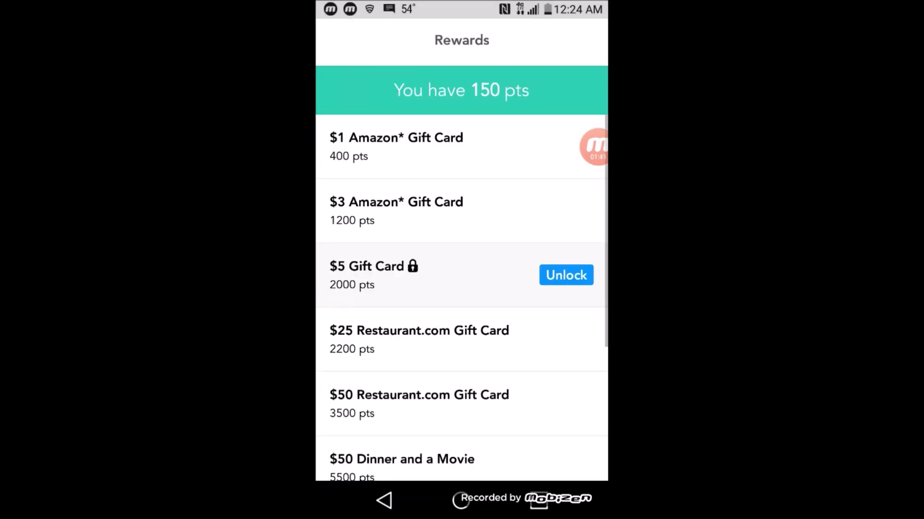
pyautogui.moveTo(462, 404)
pyautogui.mouseDown()
pyautogui.moveTo(461, 319)
pyautogui.moveTo(462, 373)
pyautogui.mouseUp()
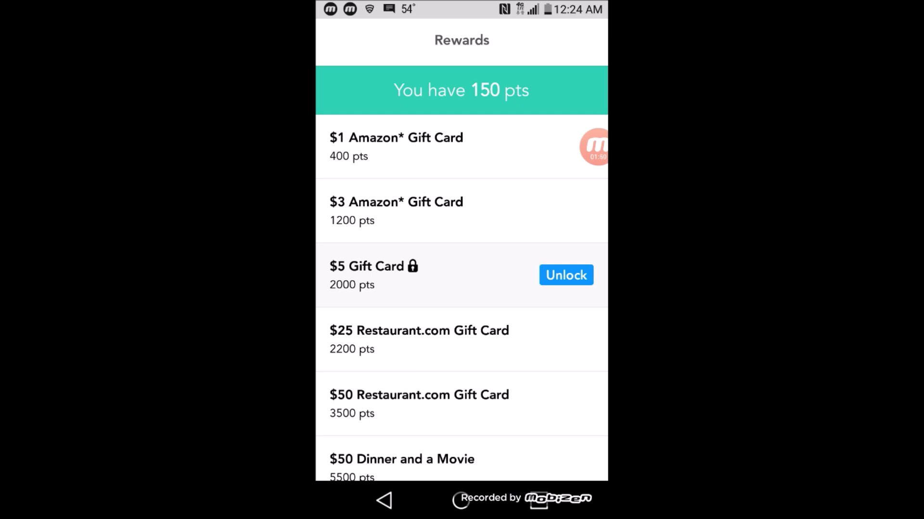
pyautogui.moveTo(462, 361)
pyautogui.mouseDown()
pyautogui.moveTo(462, 241)
pyautogui.moveTo(462, 335)
pyautogui.moveTo(462, 269)
pyautogui.mouseUp()
pyautogui.moveTo(463, 217); pyautogui.dragTo(462, 427)
pyautogui.click(384, 500)
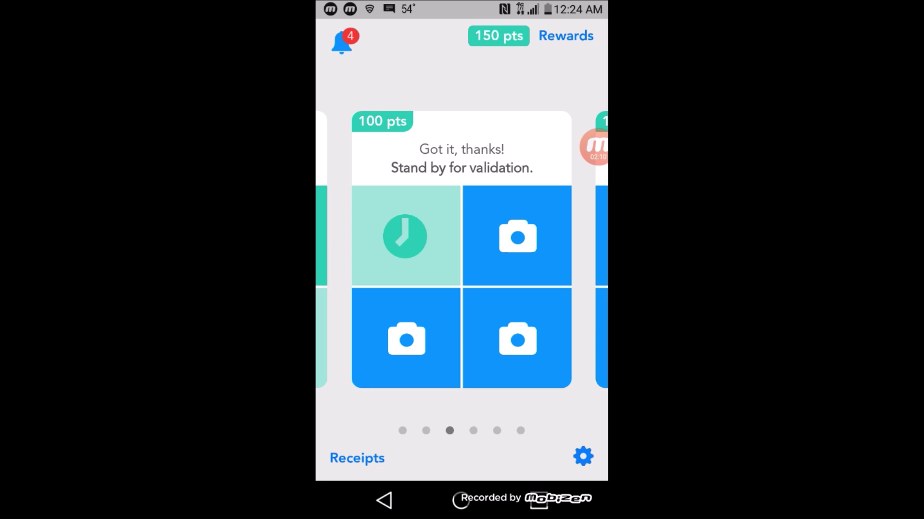
# Step: Review notifications, including the missing-purchase-date alert, and return to the main card
pyautogui.click(342, 40)
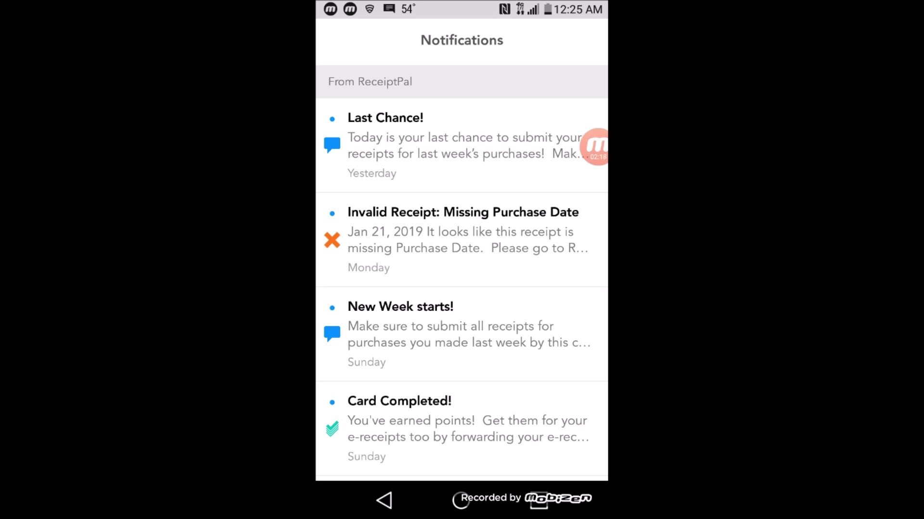
pyautogui.scroll(-1, 462, 274)
pyautogui.scroll(-1, 462, 274)
pyautogui.scroll(-1, 462, 274)
pyautogui.scroll(-1, 461, 274)
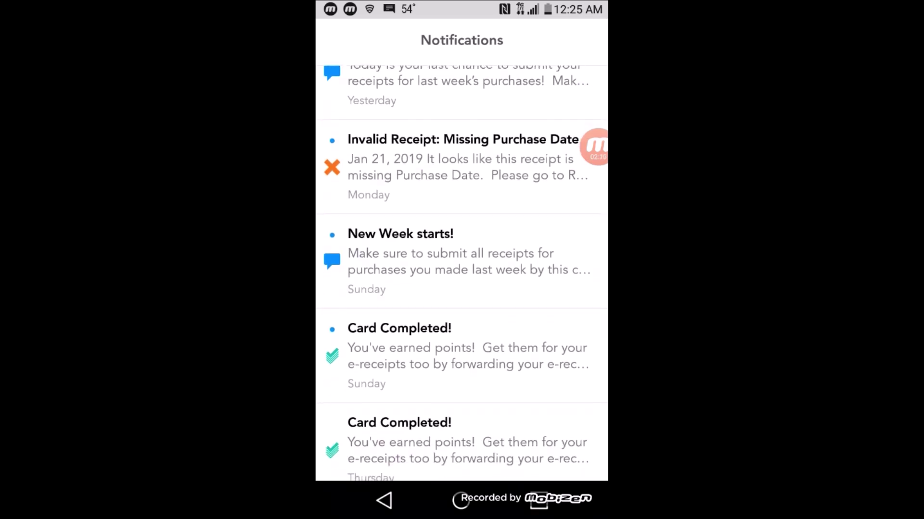
pyautogui.scroll(-1, 461, 275)
pyautogui.scroll(-1, 462, 274)
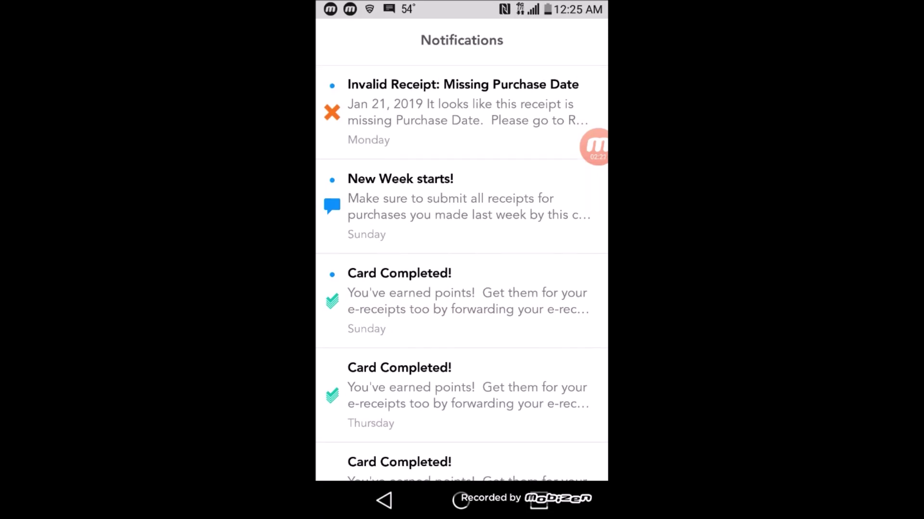
pyautogui.scroll(1, 462, 274)
pyautogui.scroll(1, 461, 275)
pyautogui.scroll(1, 462, 274)
pyautogui.scroll(1, 462, 274)
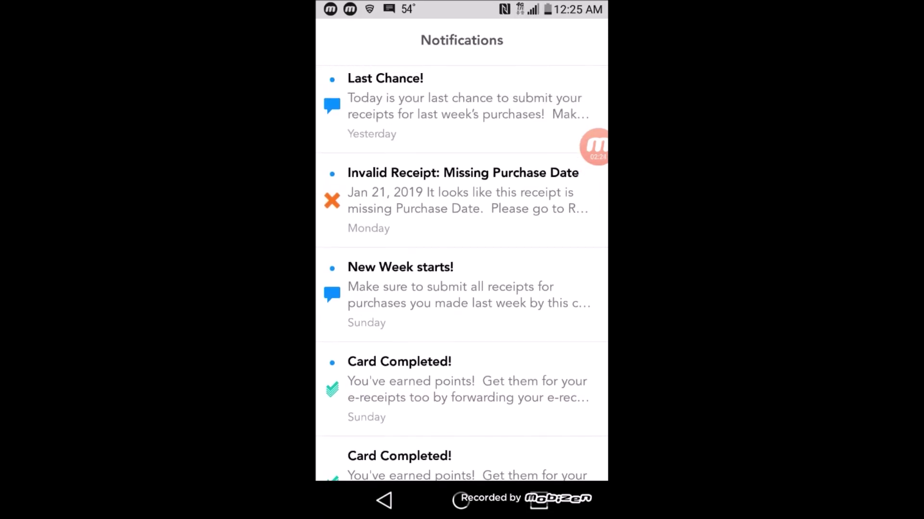
pyautogui.scroll(1, 461, 274)
pyautogui.scroll(1, 462, 274)
pyautogui.scroll(1, 461, 275)
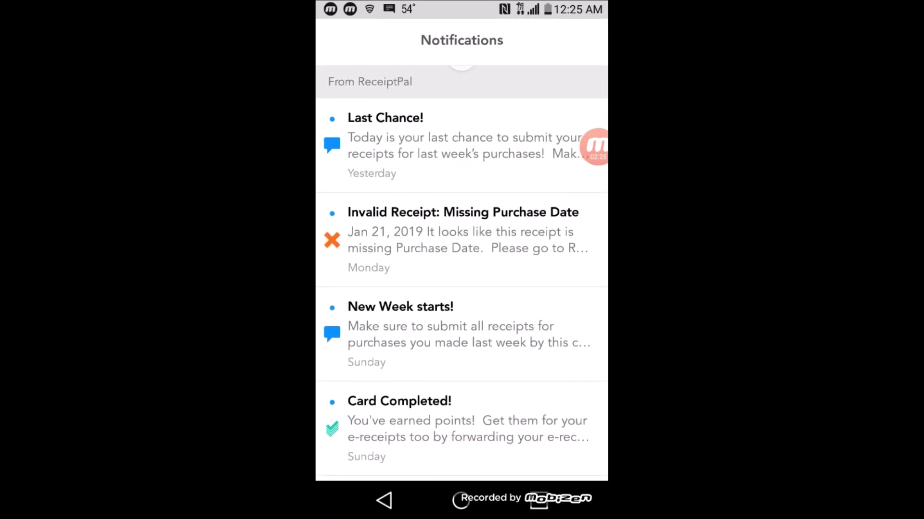
pyautogui.scroll(-1, 462, 275)
pyautogui.scroll(-1, 462, 274)
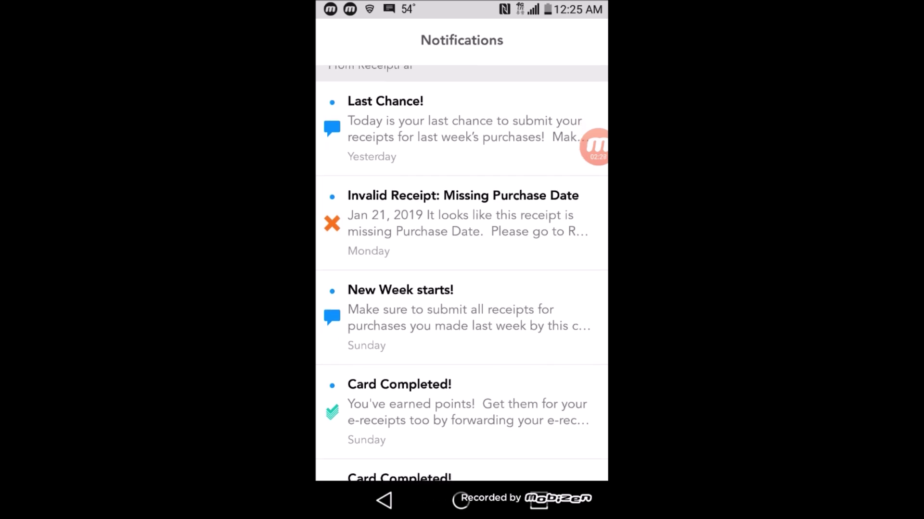
pyautogui.scroll(-1, 462, 278)
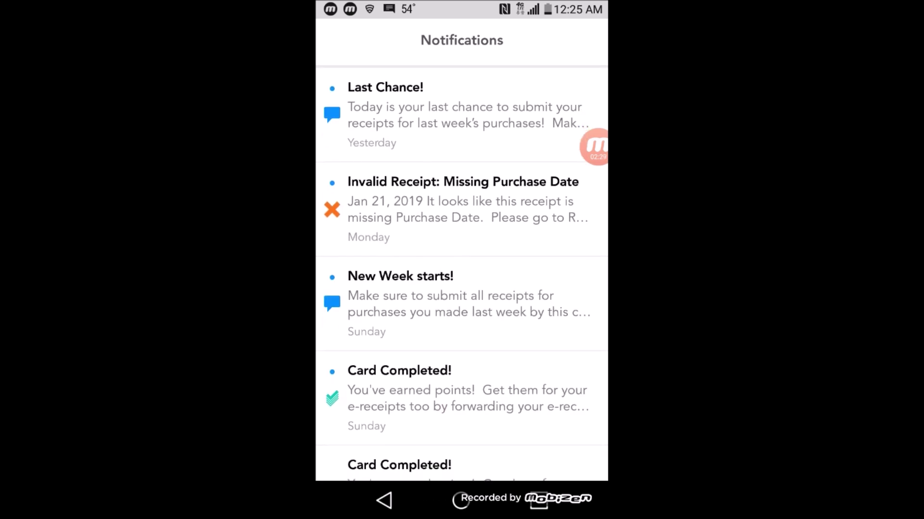
pyautogui.scroll(3, 462, 278)
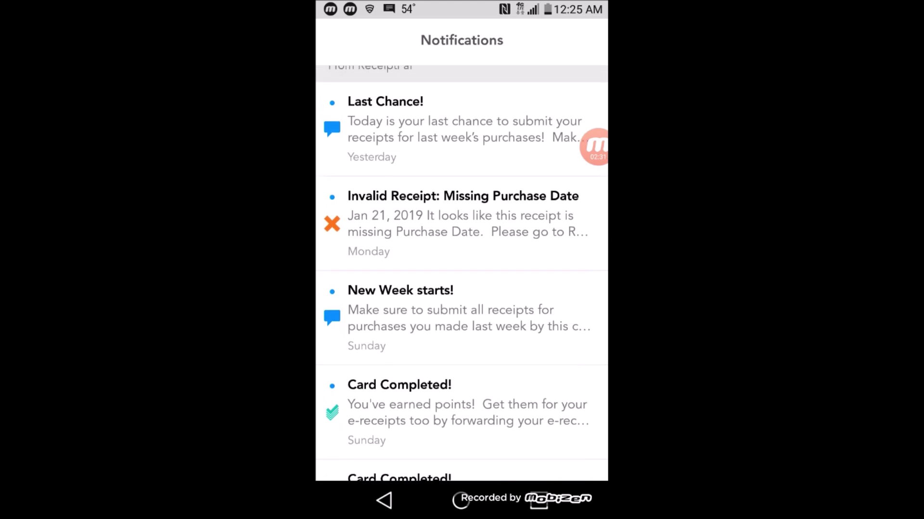
pyautogui.scroll(-1, 463, 278)
pyautogui.scroll(1, 462, 278)
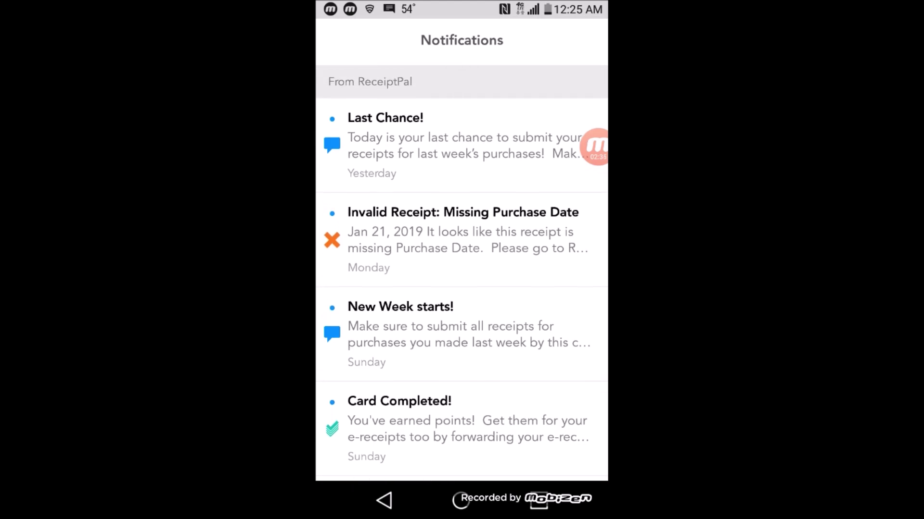
pyautogui.moveTo(362, 288); pyautogui.dragTo(577, 289)
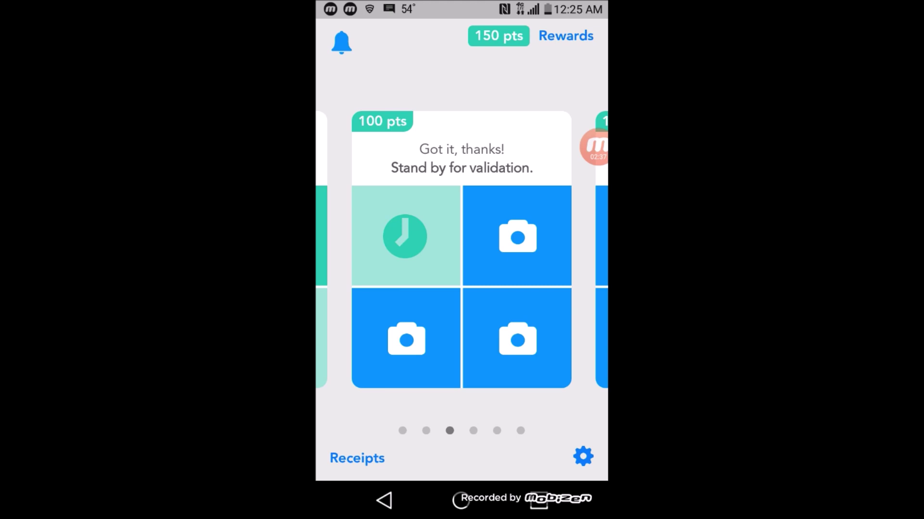